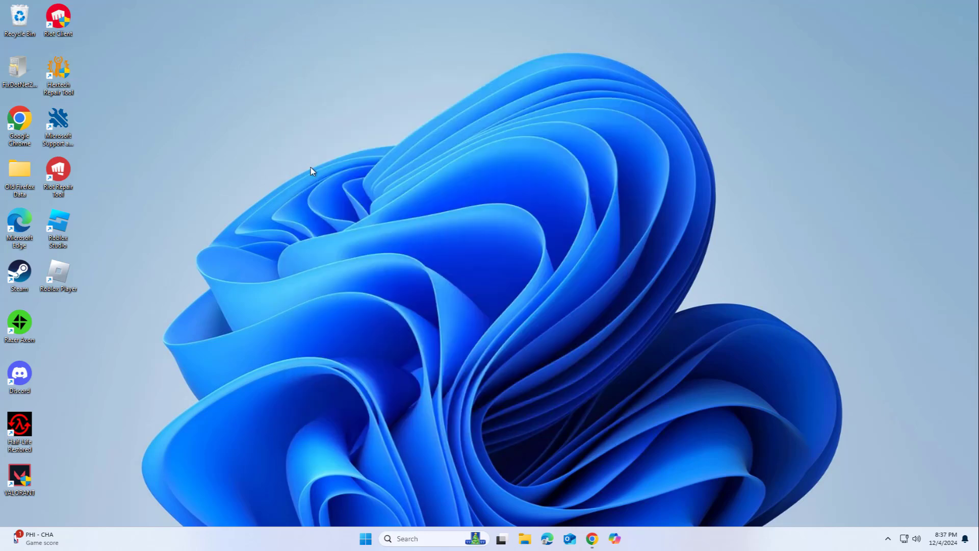
Open the properties of Local Disk (C:) from File Explorer and move the dialog up into clear view
click(532, 541)
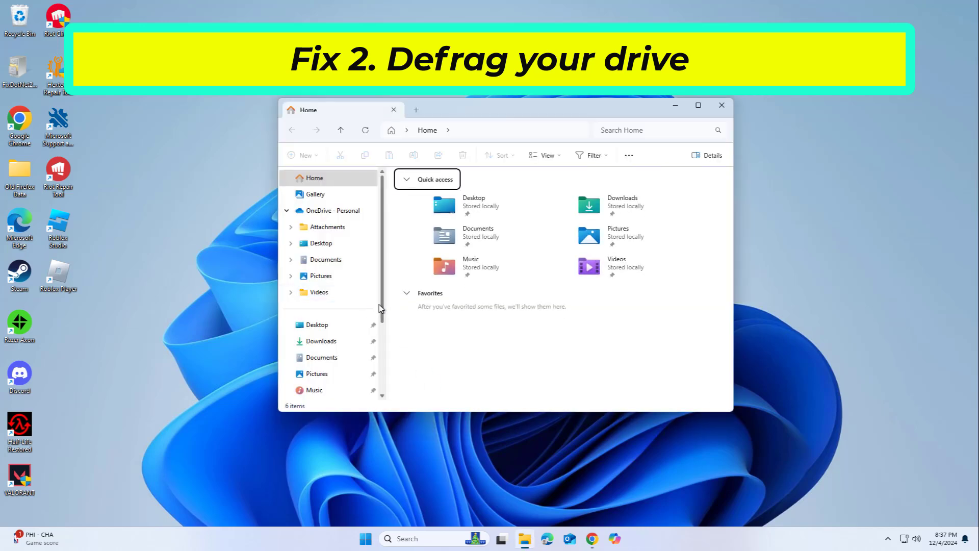
drag(382, 309, 393, 378)
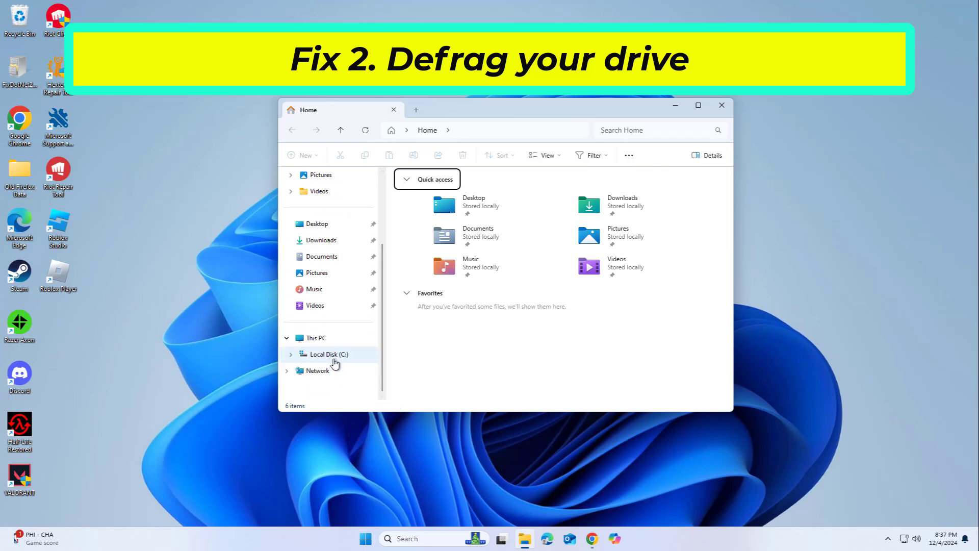
click(335, 360)
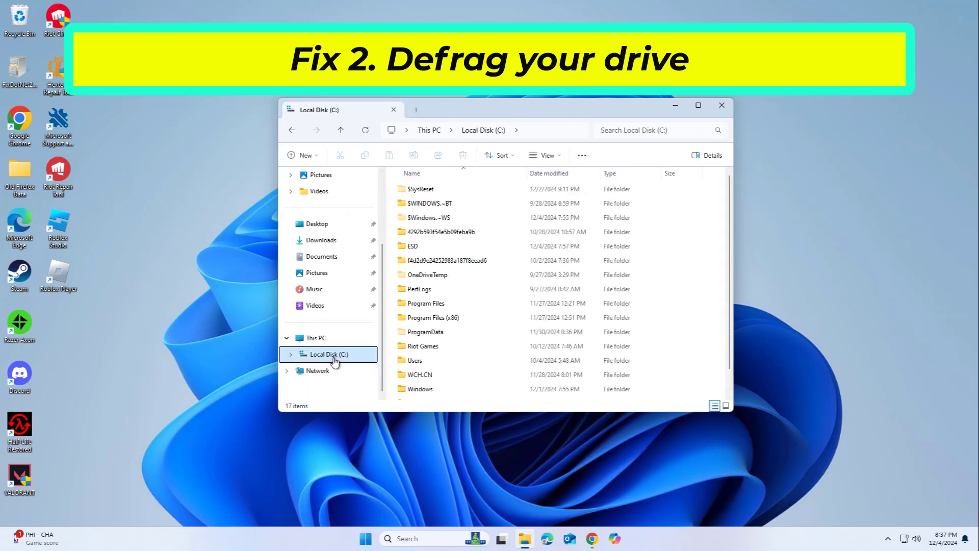
right_click(335, 360)
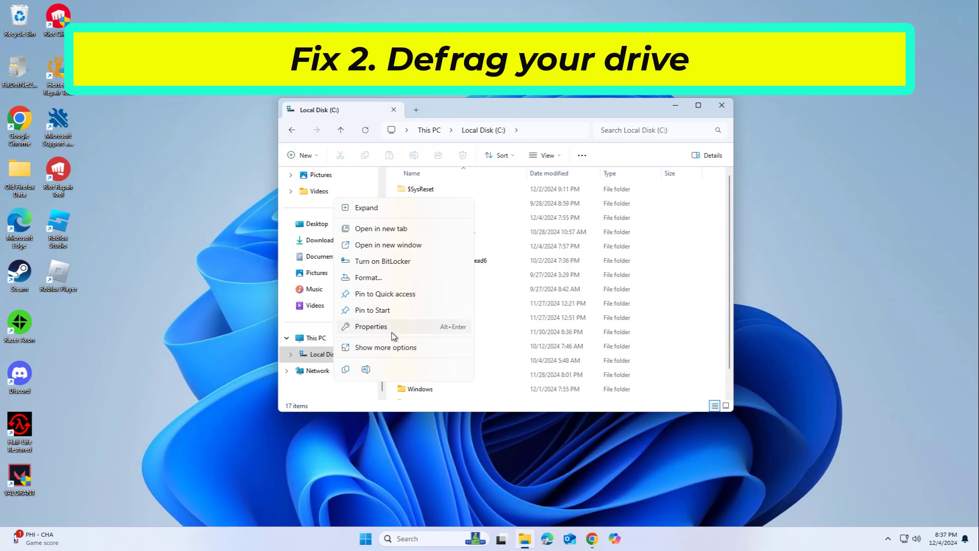
click(391, 332)
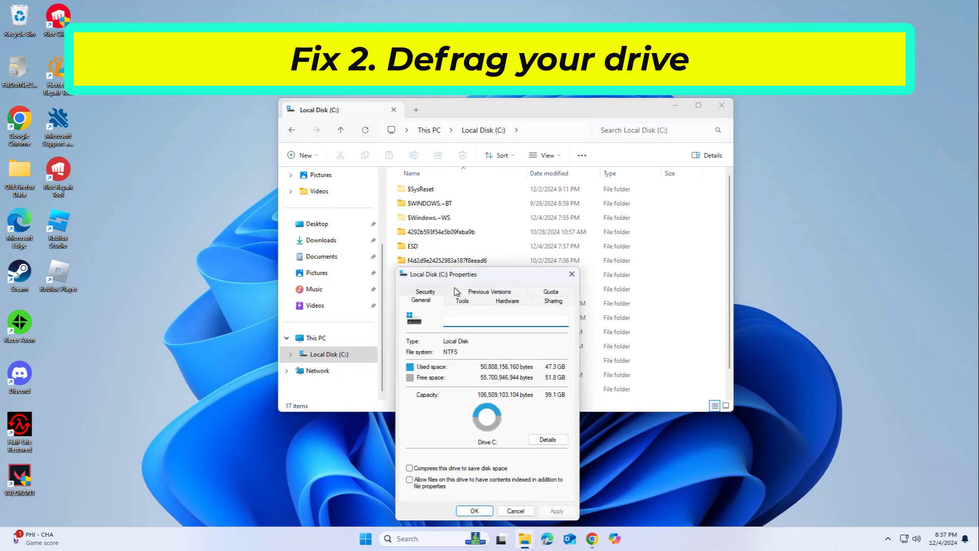
drag(486, 274, 461, 131)
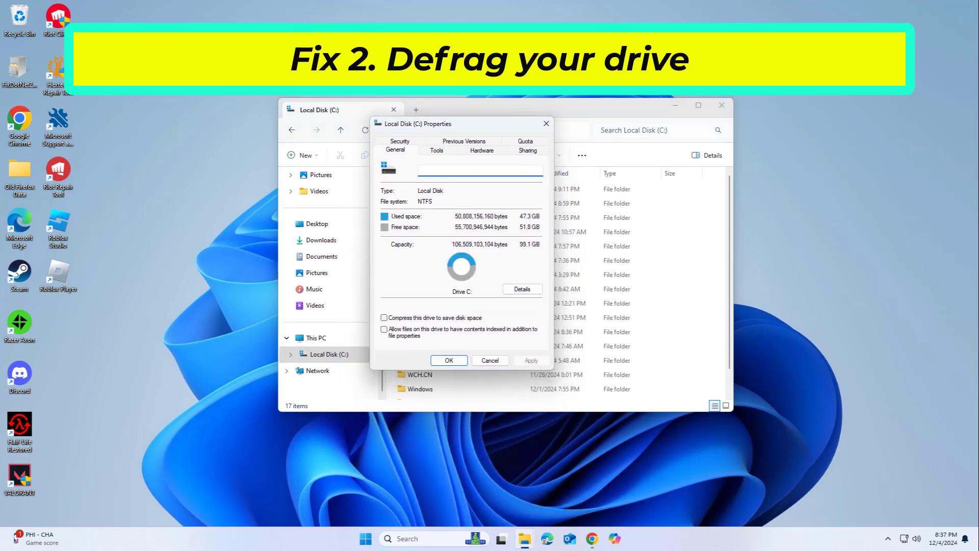
Start optimizing the C: drive from its properties tools and allow Microsoft Drive Optimizer to make changes
click(437, 151)
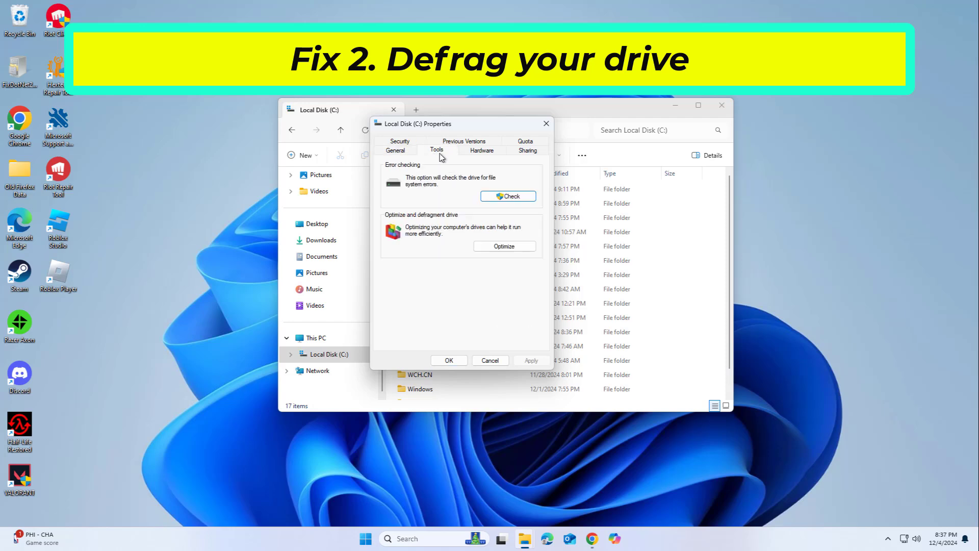
click(511, 248)
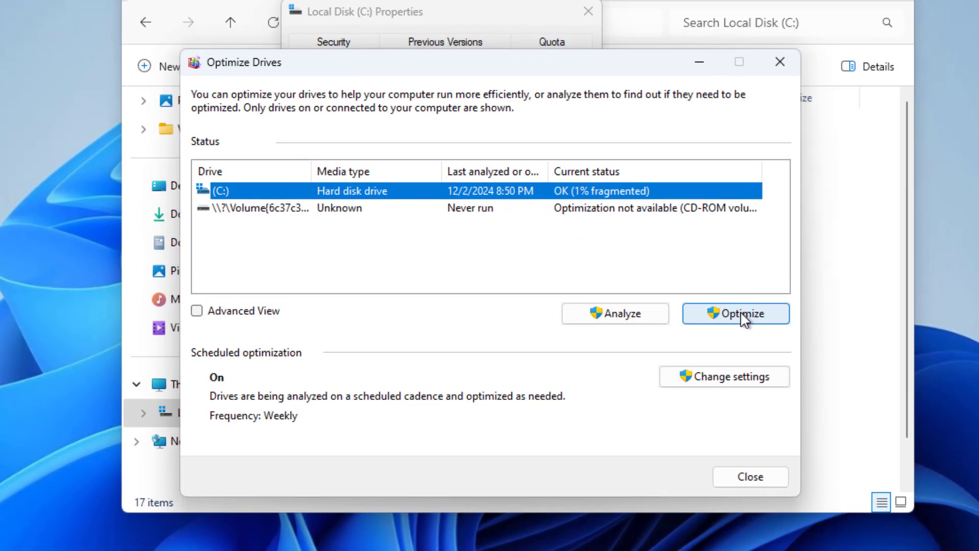
click(739, 313)
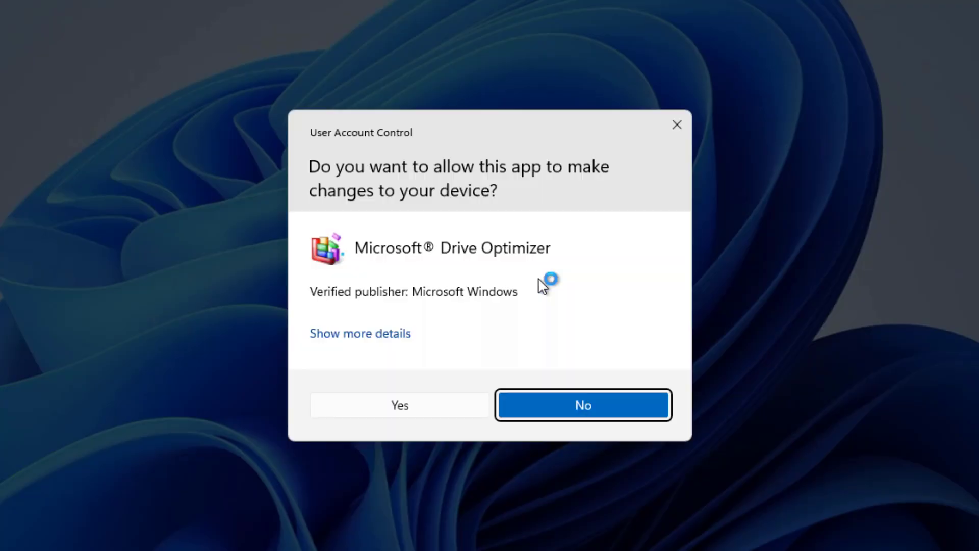
click(414, 406)
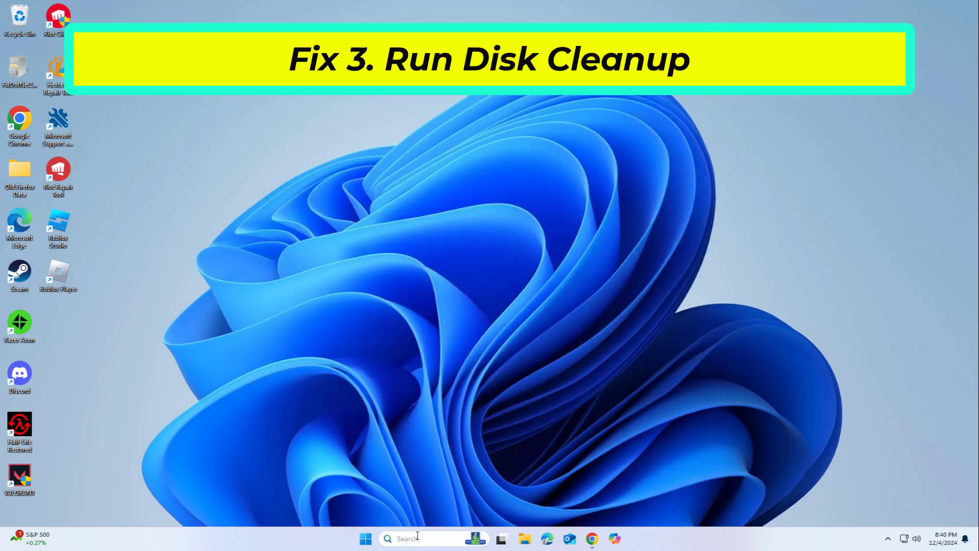
Search Windows for "disk" and open Disk Cleanup
click(402, 539)
text(d)
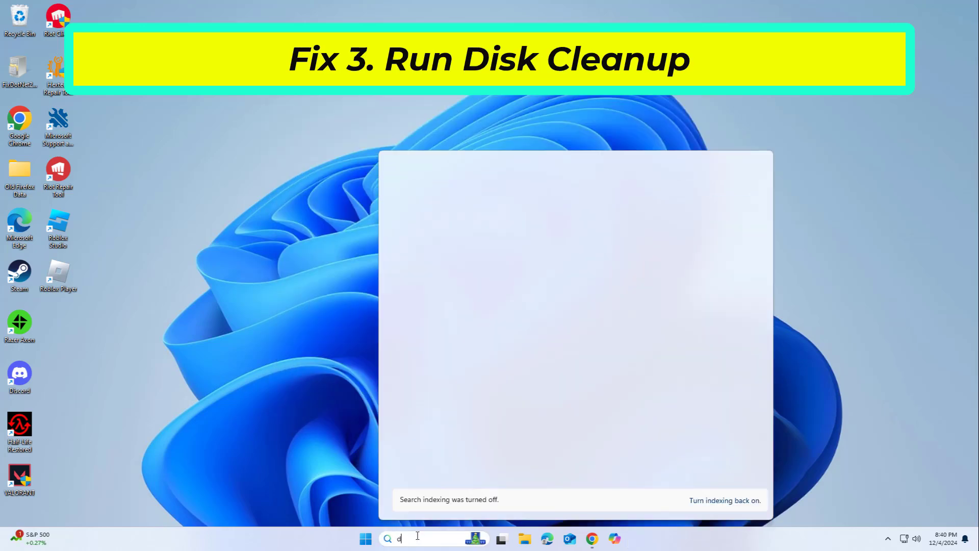
text(isk)
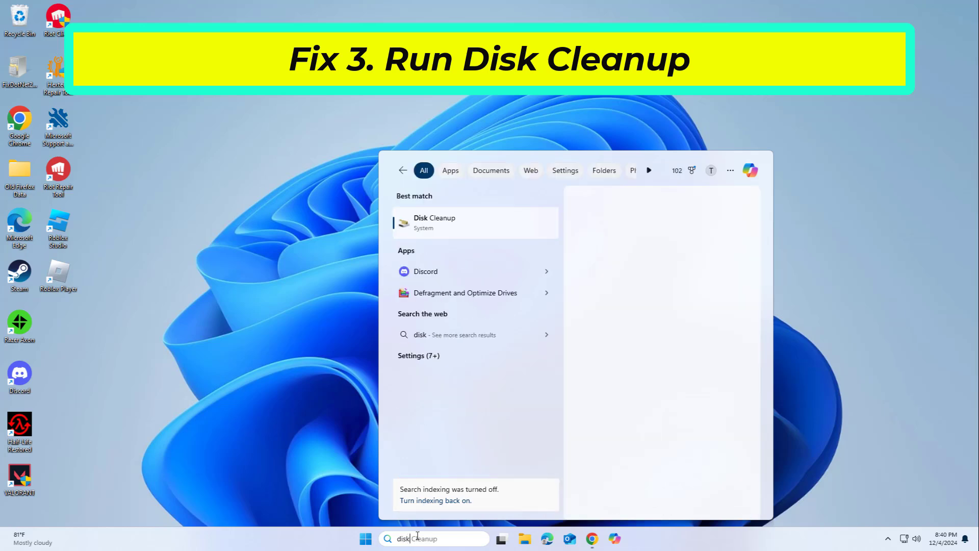
click(430, 218)
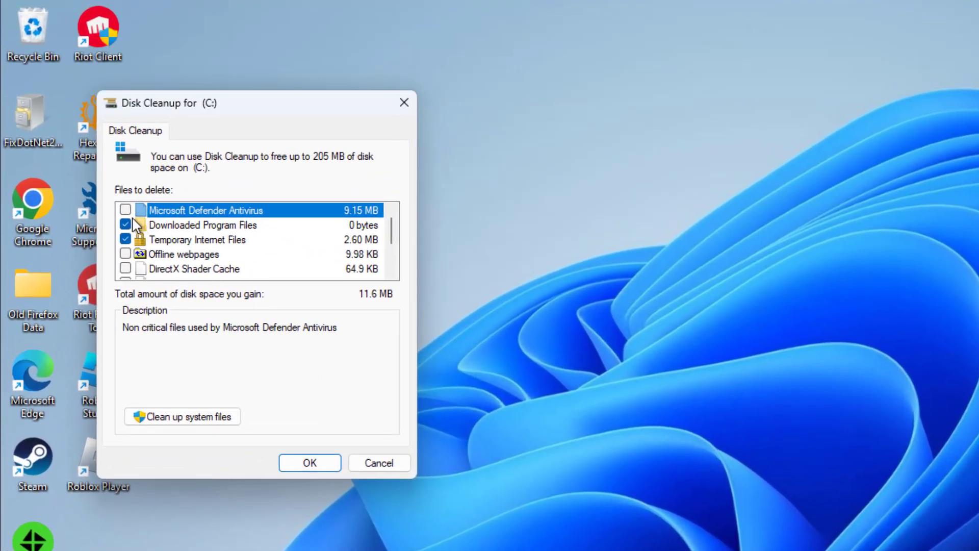
Mark all remaining file categories for cleanup, including Microsoft Defender Antivirus, DirectX Shader Cache, Delivery Optimization Files, Recycle Bin and Temporary files, and permanently delete them
click(129, 211)
scroll(134, 250, down, 2)
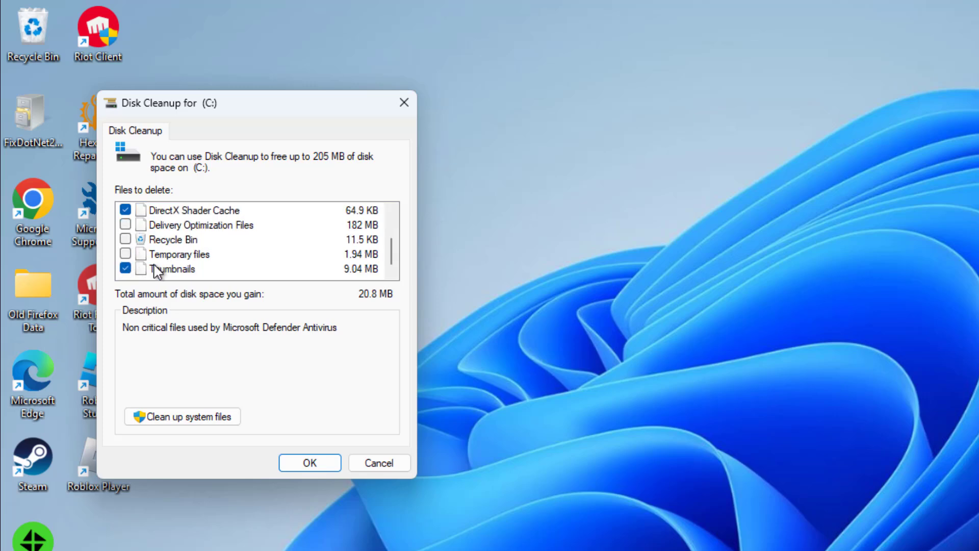
click(125, 254)
click(124, 238)
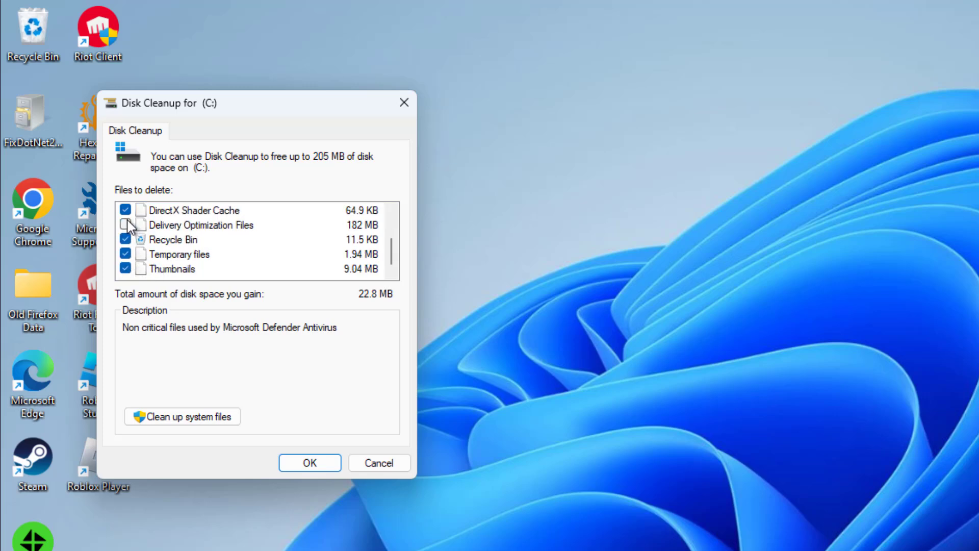
click(125, 224)
click(311, 463)
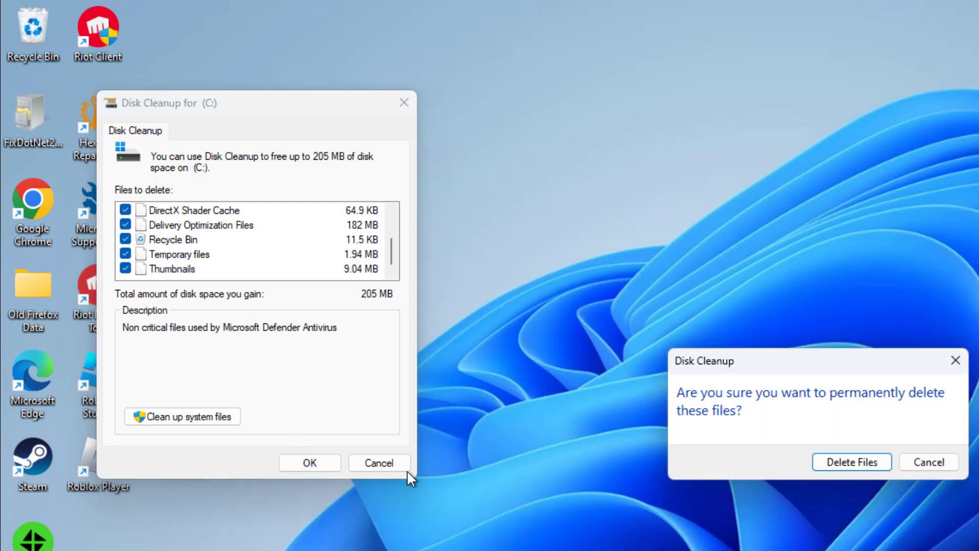
click(847, 464)
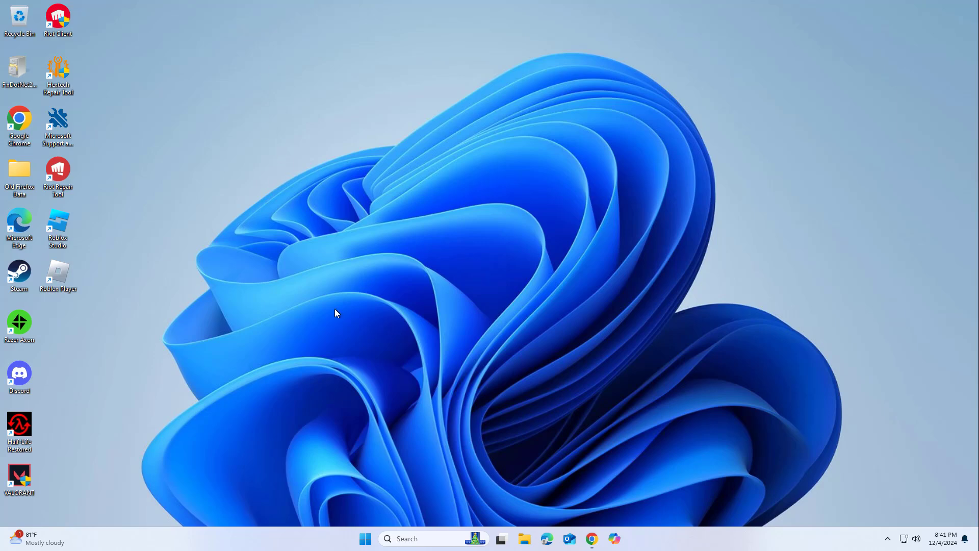
Search Windows for "cmd" and run Command Prompt as administrator, allowing it to make changes
click(416, 542)
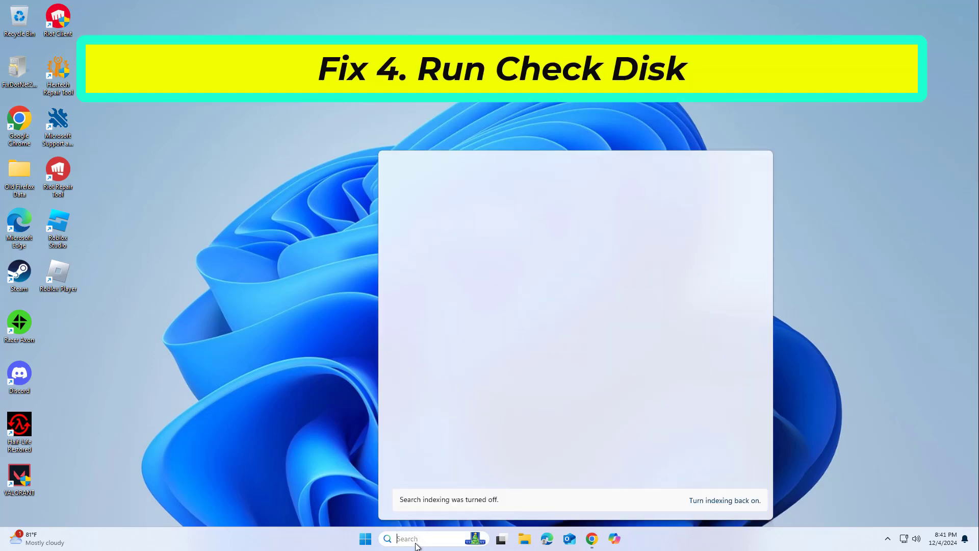
text(cmd)
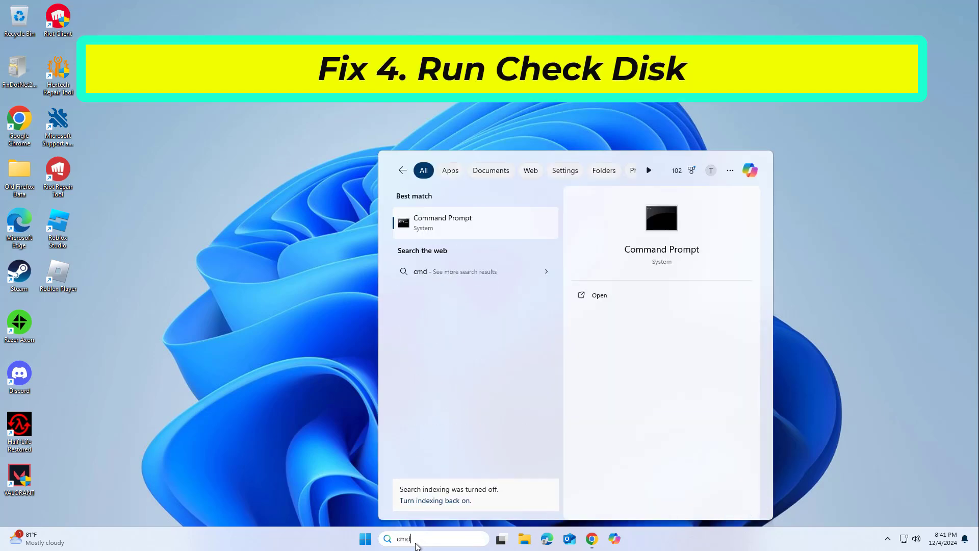
right_click(479, 219)
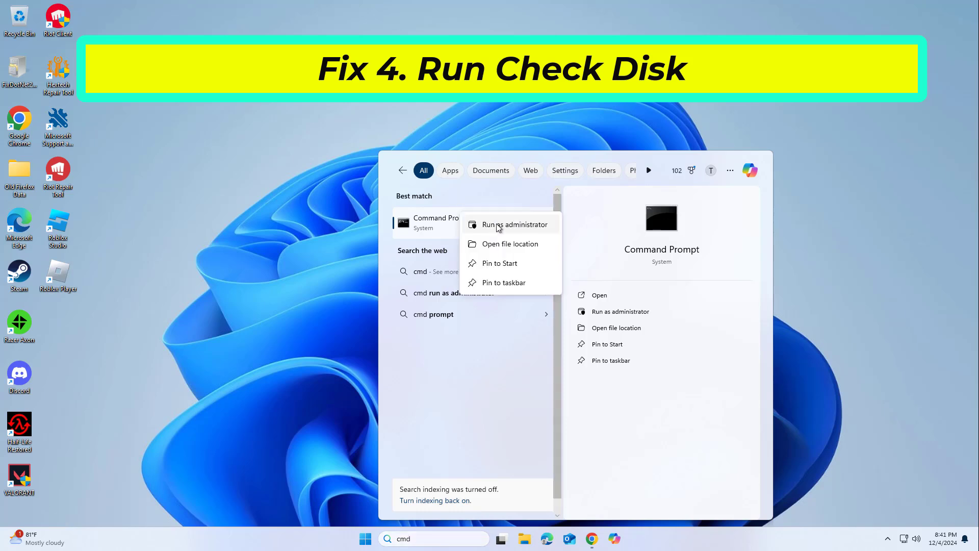
click(500, 224)
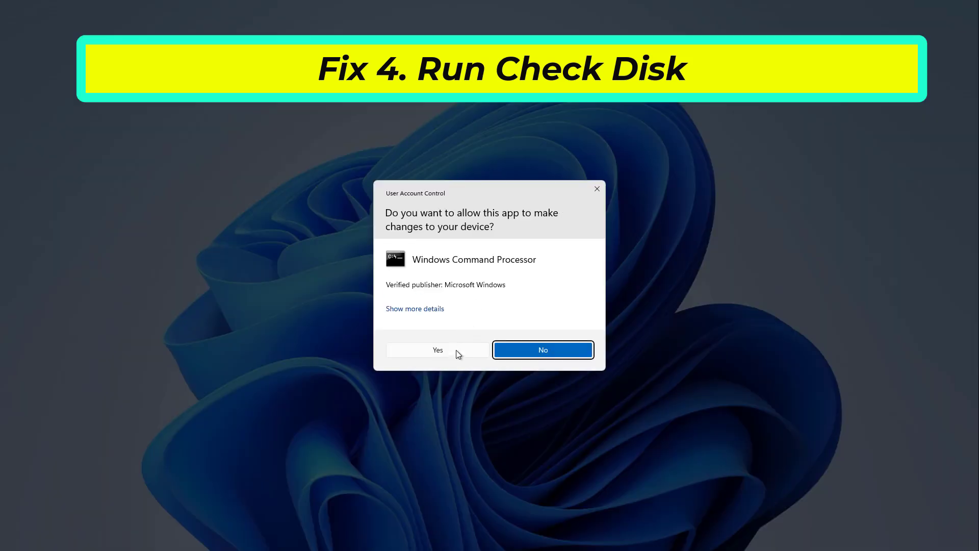
key(alt+y)
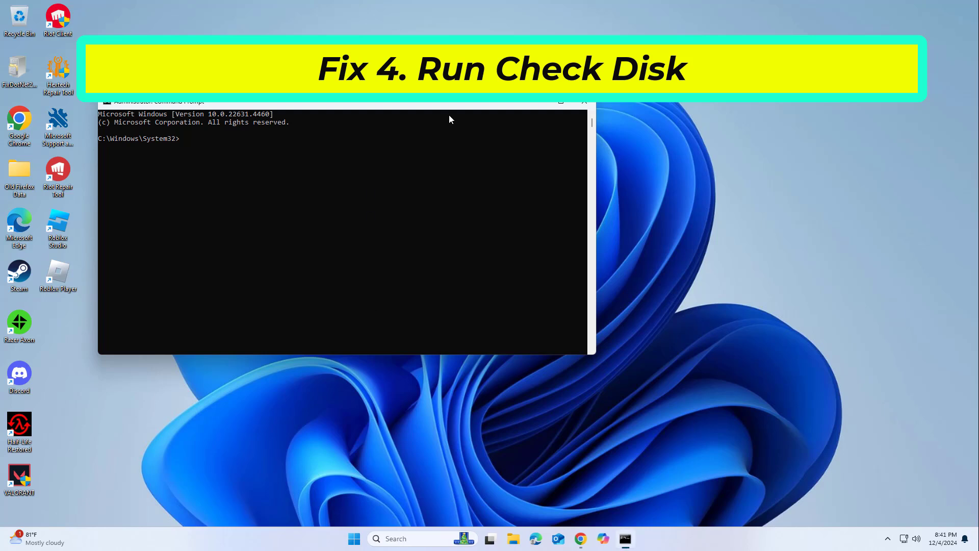
Run "chkdsk c: /f", answer y to schedule the check for the next system restart, and close Command Prompt
right_click(455, 102)
mouse_move(481, 184)
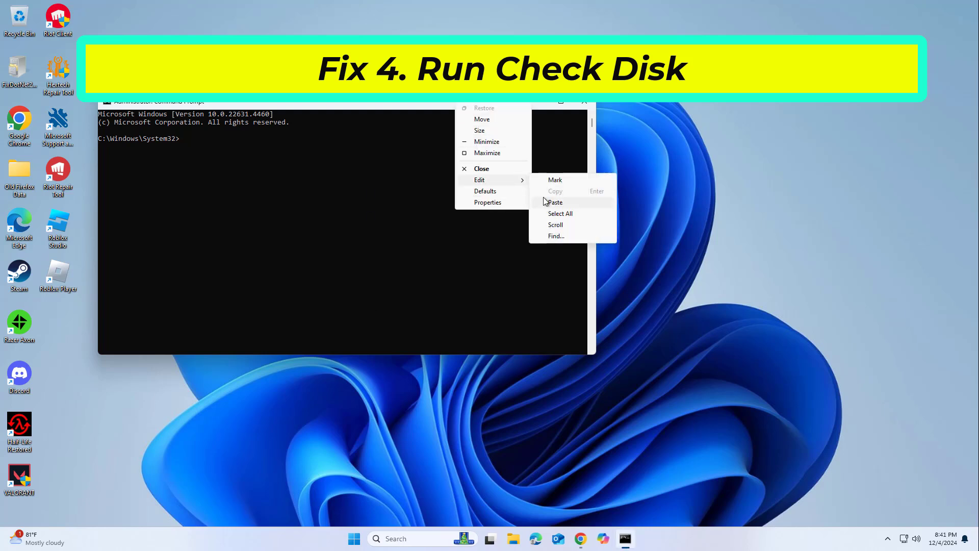
click(546, 203)
key(Return)
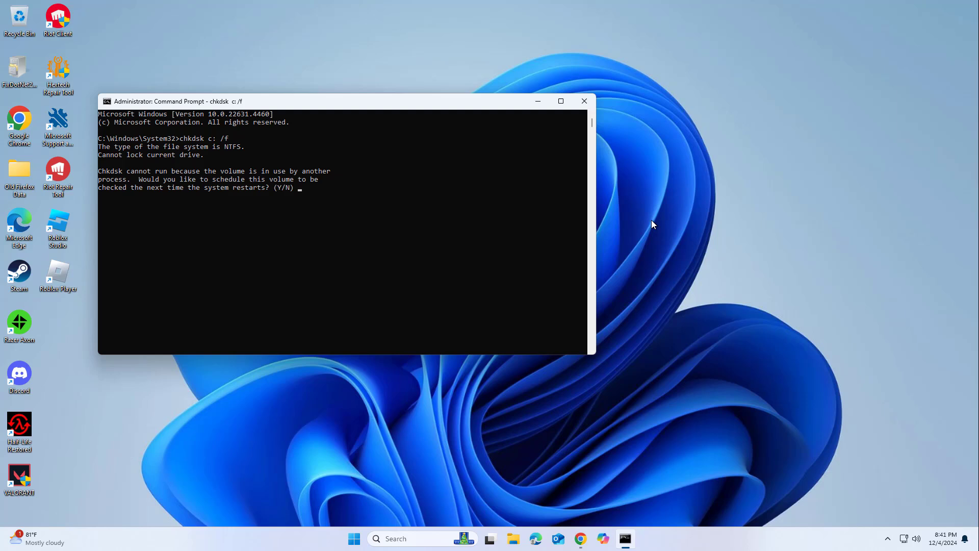
key(Return)
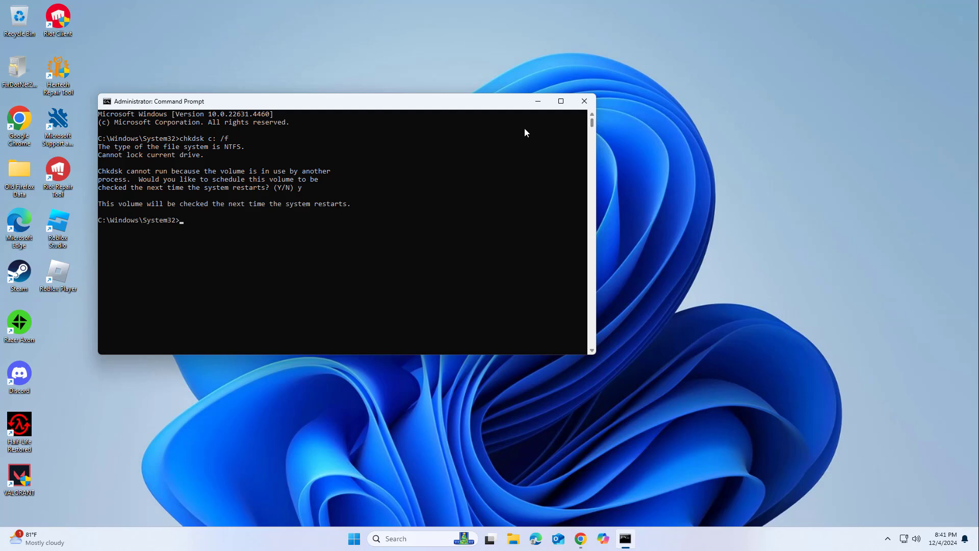
click(583, 102)
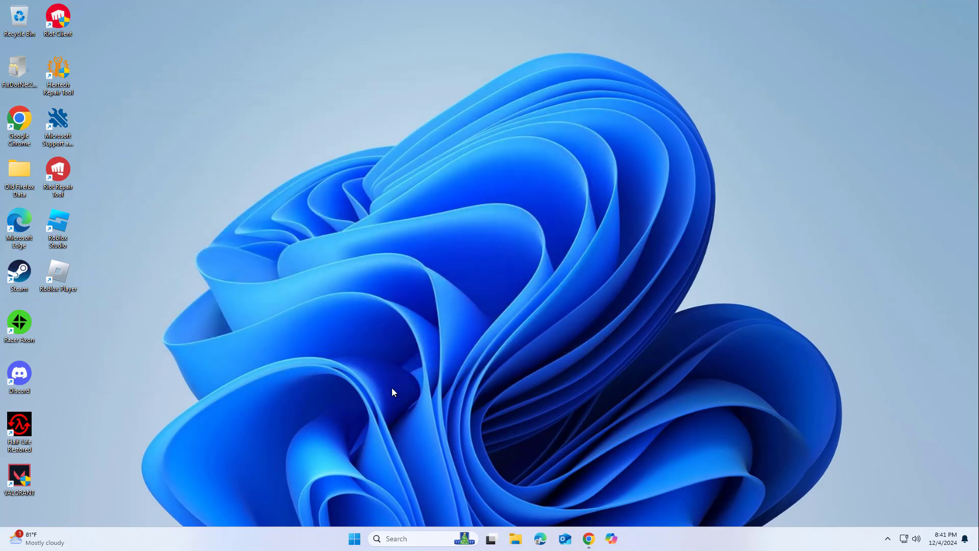
Restart the computer so the scheduled disk check can run
key(super)
click(612, 504)
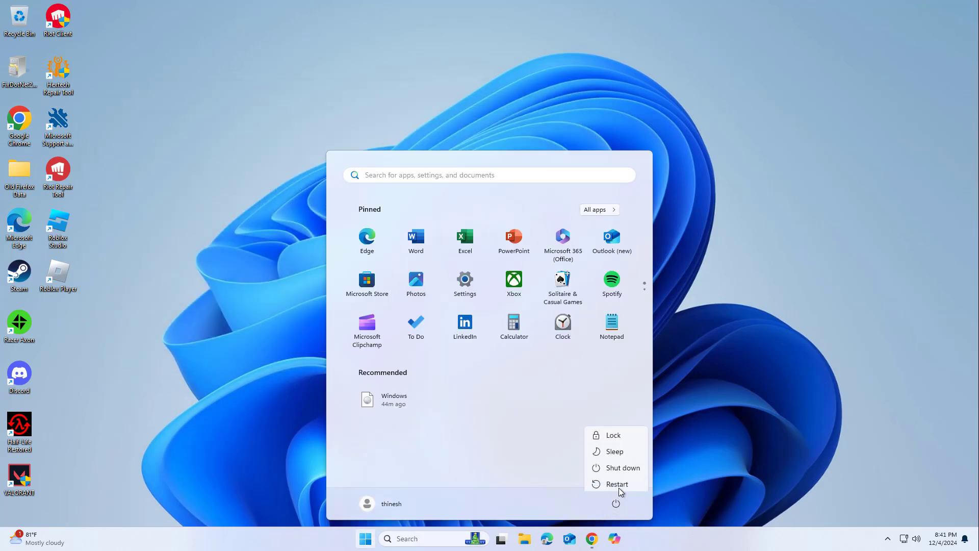